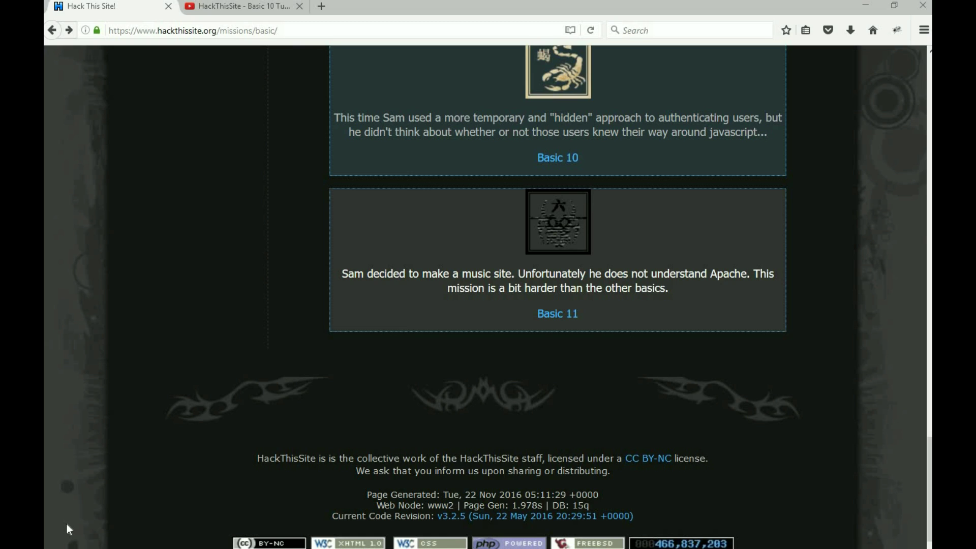
Open the Basic 11 mission page from the challenge list
{"action": "left_click", "coordinate": [547, 321]}
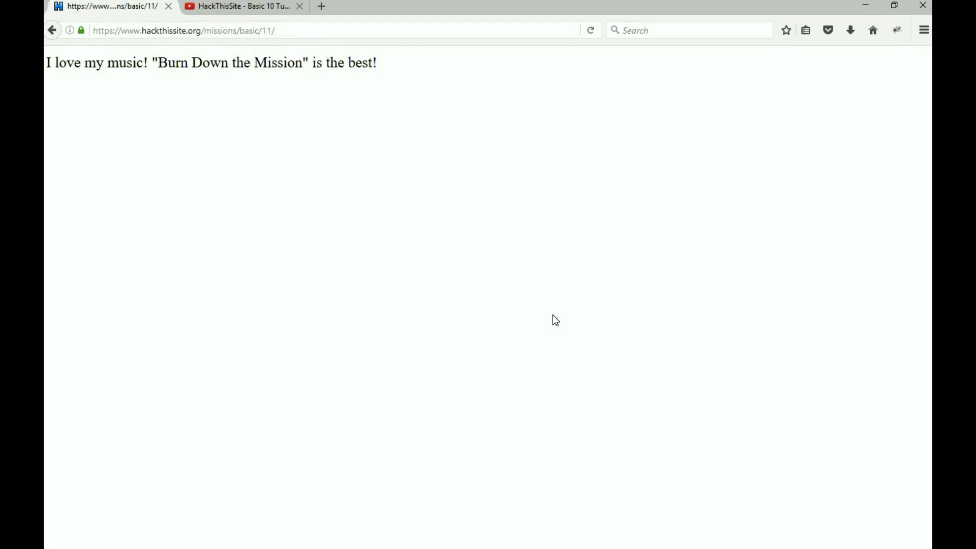
{"action": "right_click", "coordinate": [246, 123]}
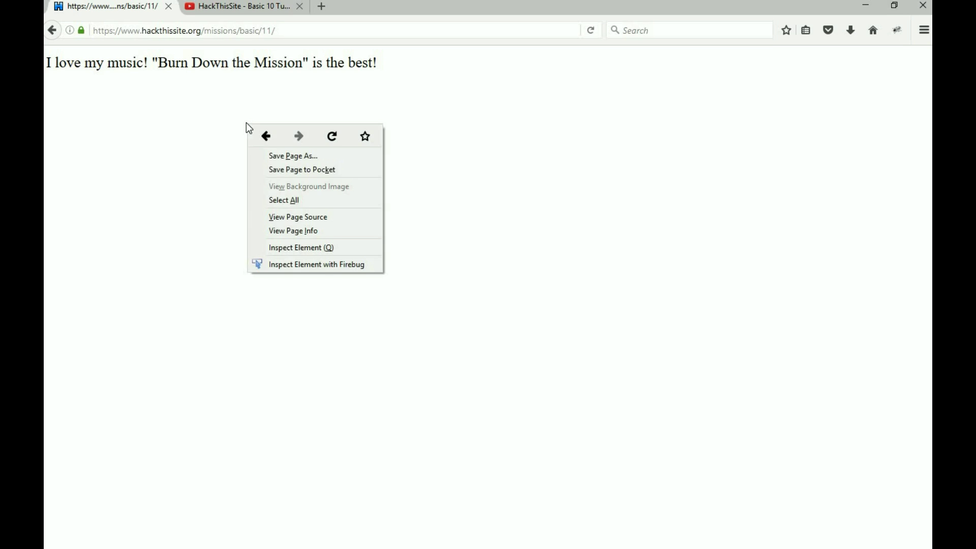
{"action": "left_click", "coordinate": [292, 219]}
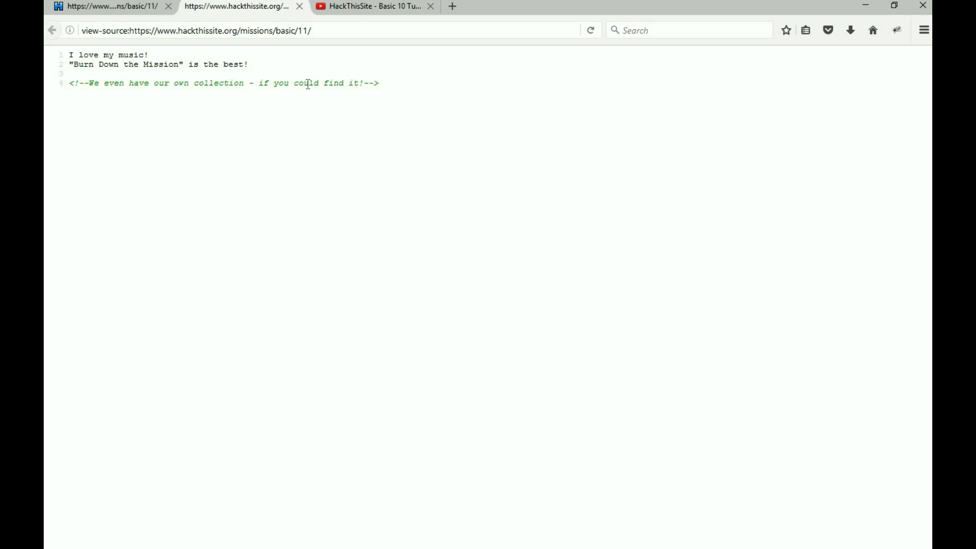
{"action": "left_click", "coordinate": [300, 6]}
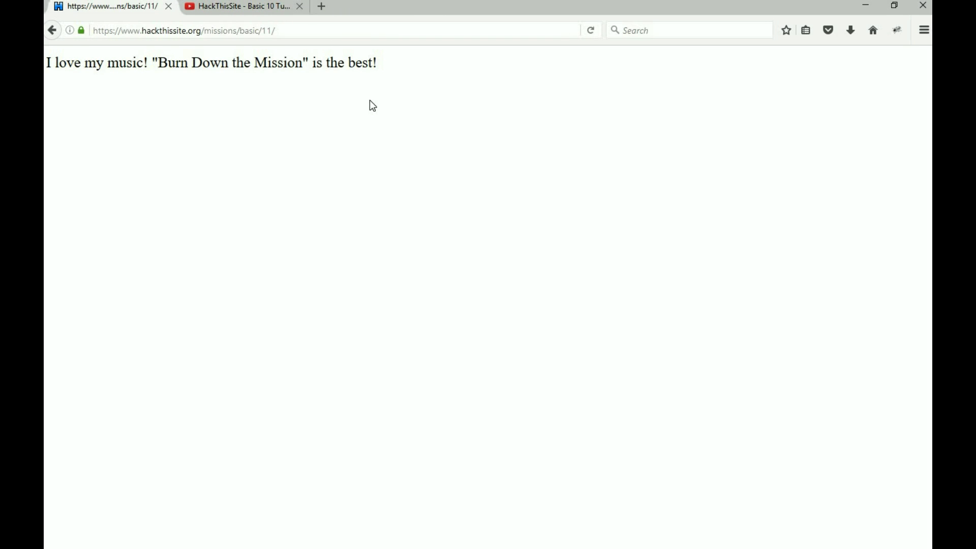
Reload the Basic 11 page repeatedly, watching the featured song name change each time
{"action": "left_click_drag", "start_coordinate": [370, 106], "coordinate": [457, 66]}
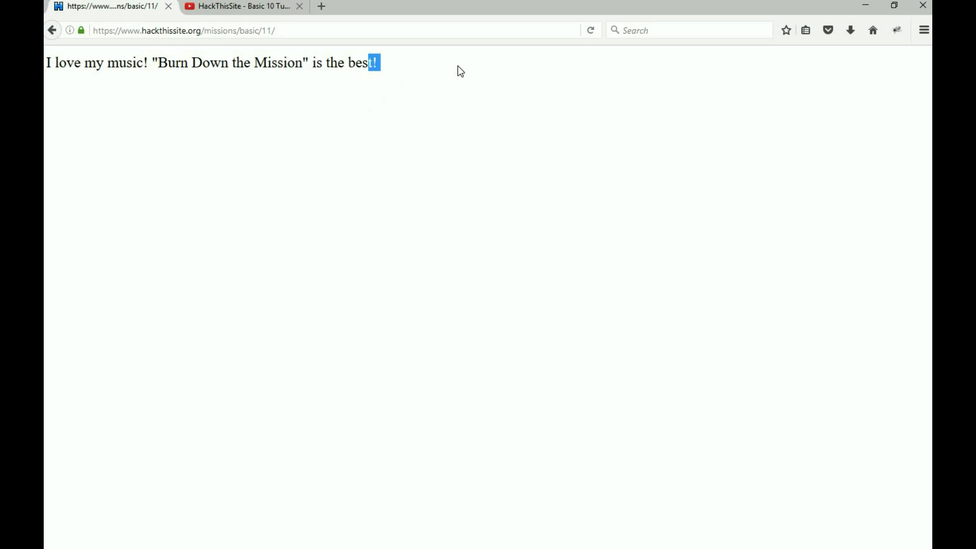
{"action": "left_click", "coordinate": [575, 122]}
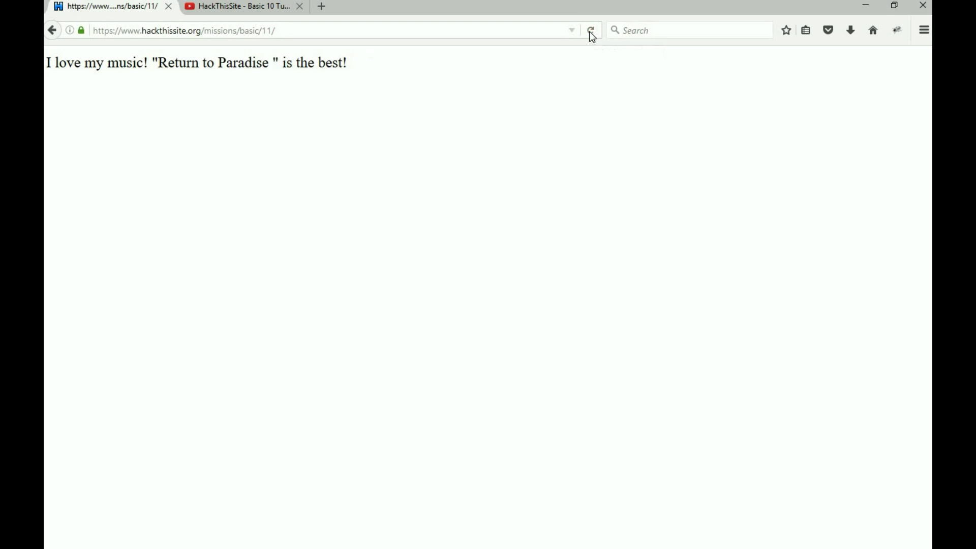
{"action": "left_click", "coordinate": [590, 31]}
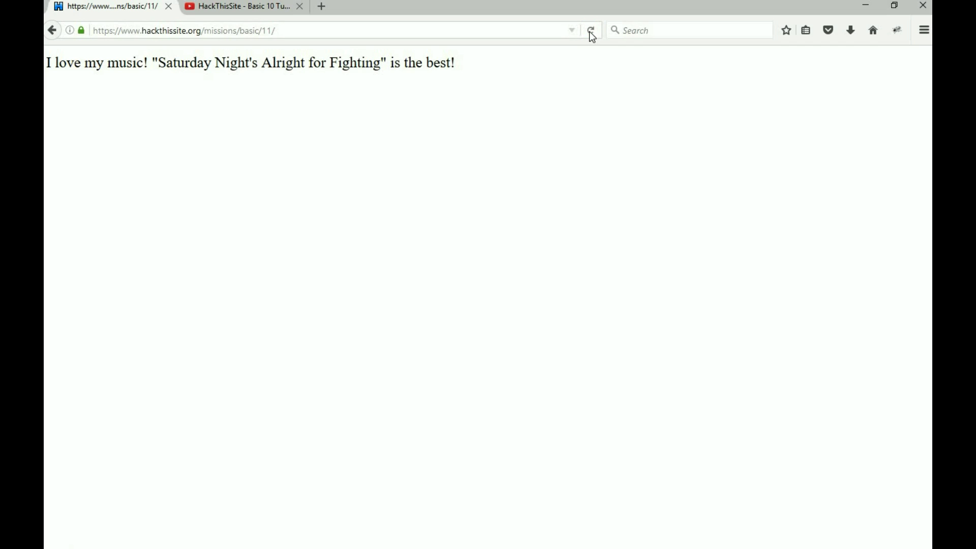
{"action": "left_click", "coordinate": [590, 32]}
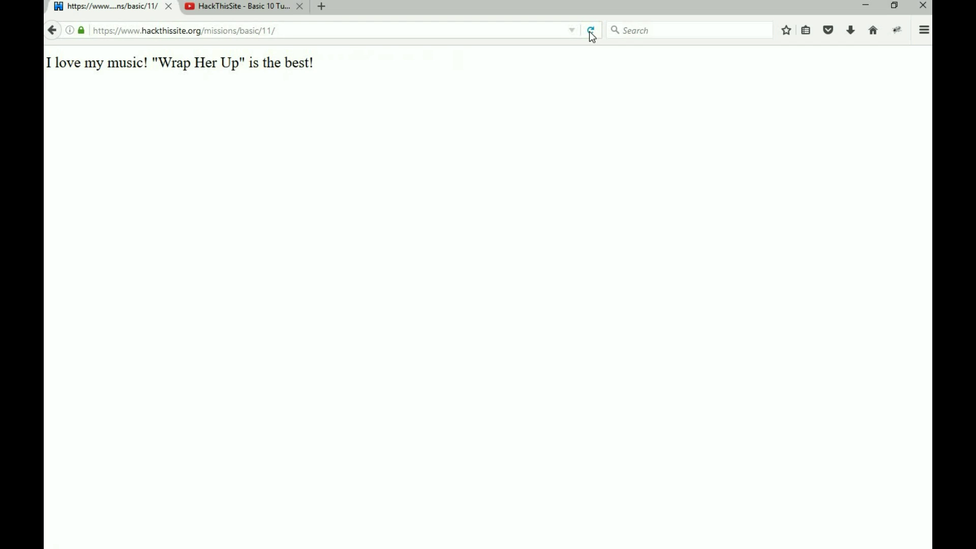
{"action": "left_click", "coordinate": [589, 31]}
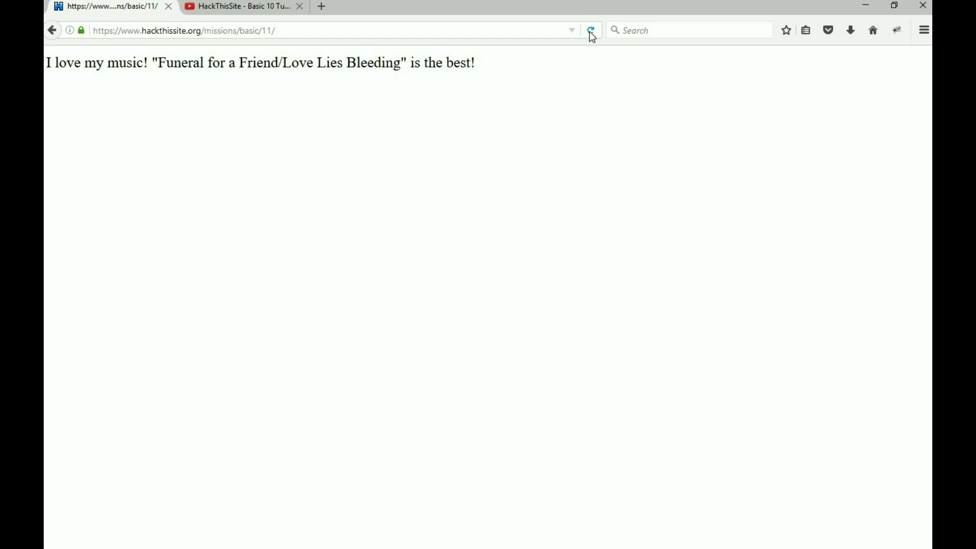
{"action": "left_click", "coordinate": [590, 32]}
{"action": "left_click", "coordinate": [590, 31]}
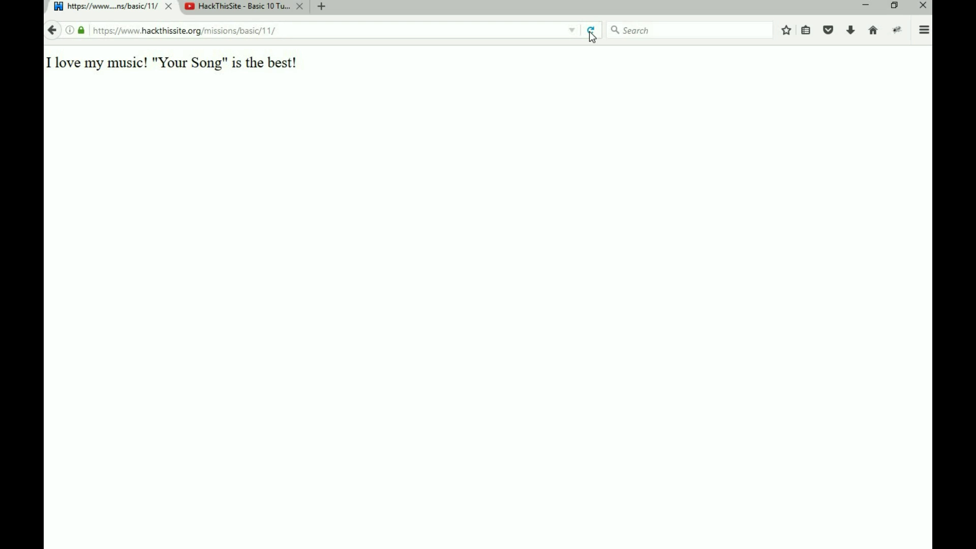
{"action": "left_click", "coordinate": [589, 31]}
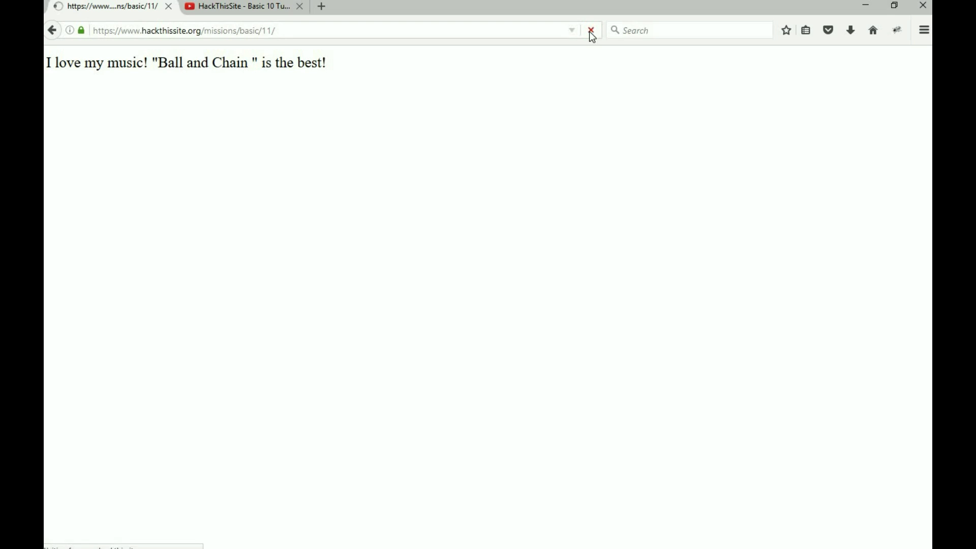
{"action": "left_click", "coordinate": [590, 32]}
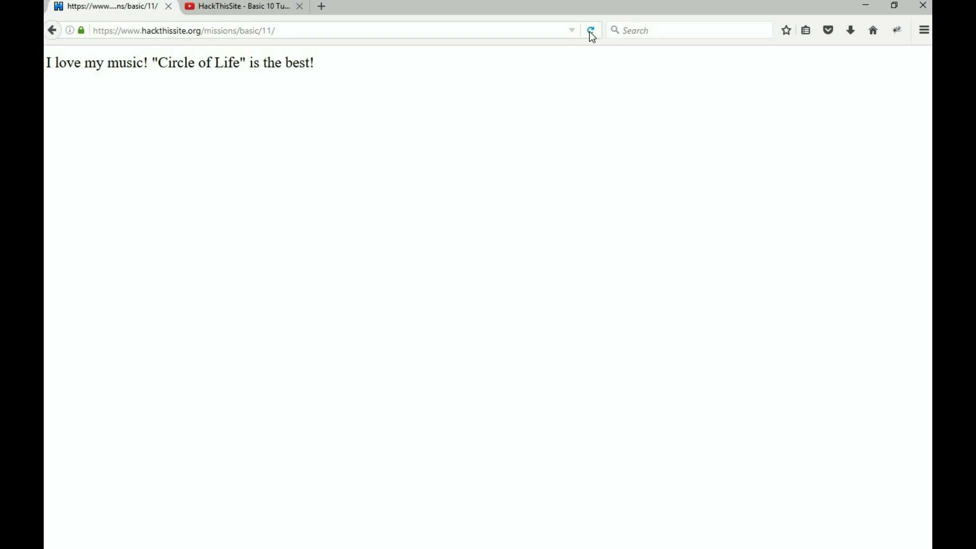
{"action": "left_click", "coordinate": [590, 32]}
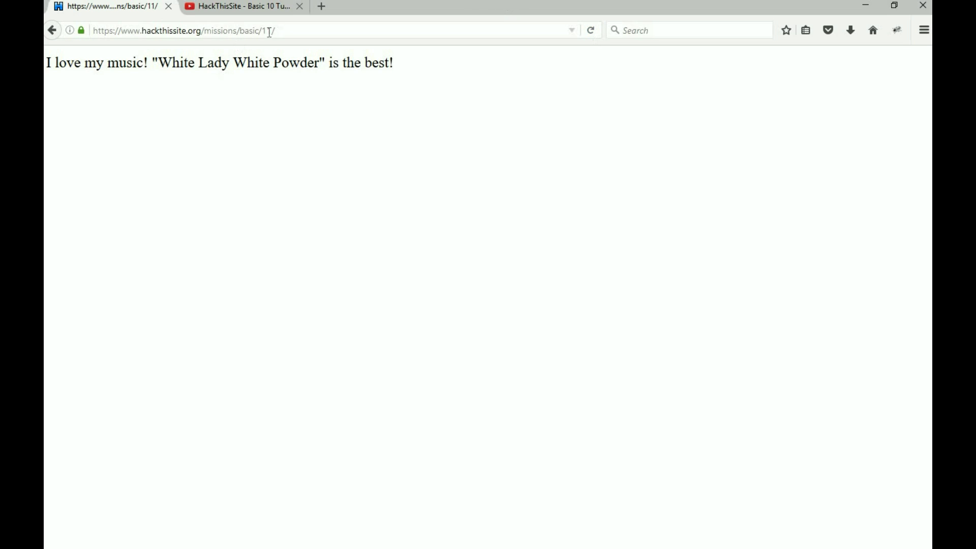
Highlight the song title White Lady White Powder once it appears
{"action": "mouse_move", "coordinate": [325, 62]}
{"action": "left_mouse_down"}
{"action": "mouse_move", "coordinate": [267, 77]}
{"action": "mouse_move", "coordinate": [321, 65]}
{"action": "mouse_move", "coordinate": [163, 64]}
{"action": "left_mouse_up"}
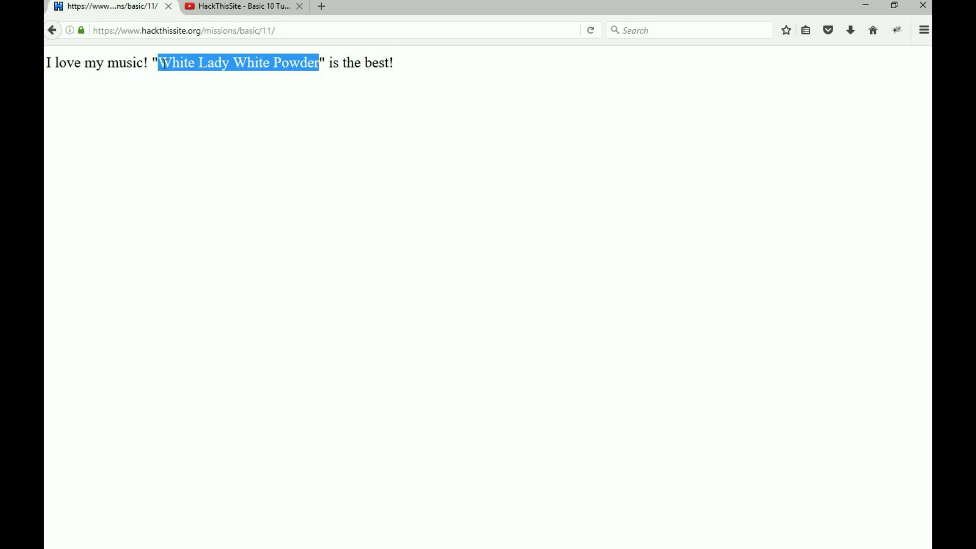
Search Google in a new tab for "White Lady White Powder", finding Elton John results
{"action": "left_click", "coordinate": [323, 6]}
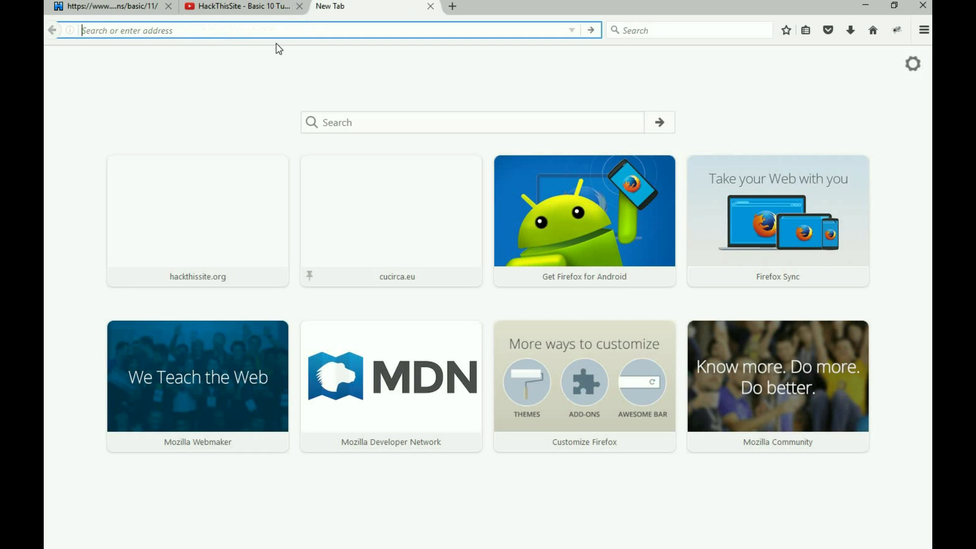
{"action": "mouse_move", "coordinate": [391, 220]}
{"action": "type", "text": "www.google.com"}
{"action": "key", "text": "Return"}
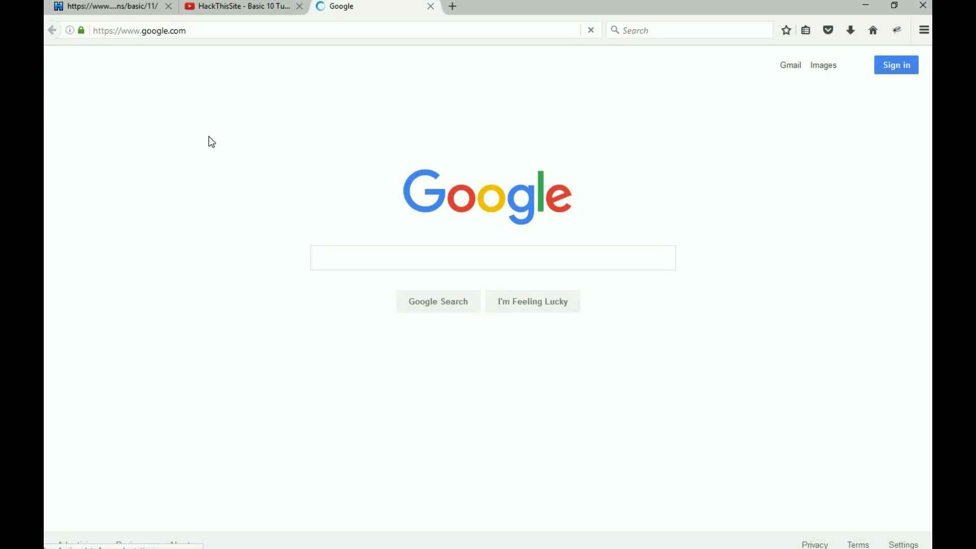
{"action": "left_click", "coordinate": [336, 259]}
{"action": "type", "text": "\""}
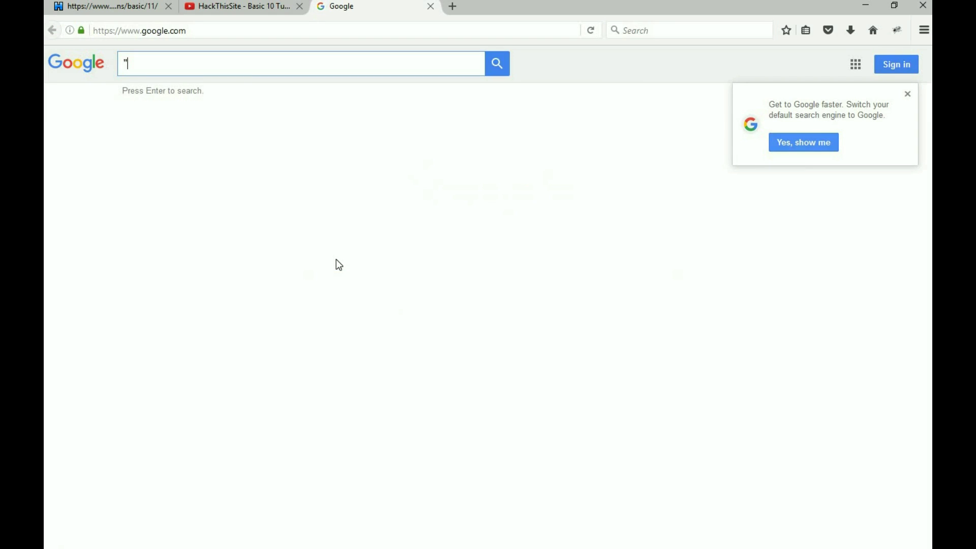
{"action": "type", "text": "White Lady White Powder\""}
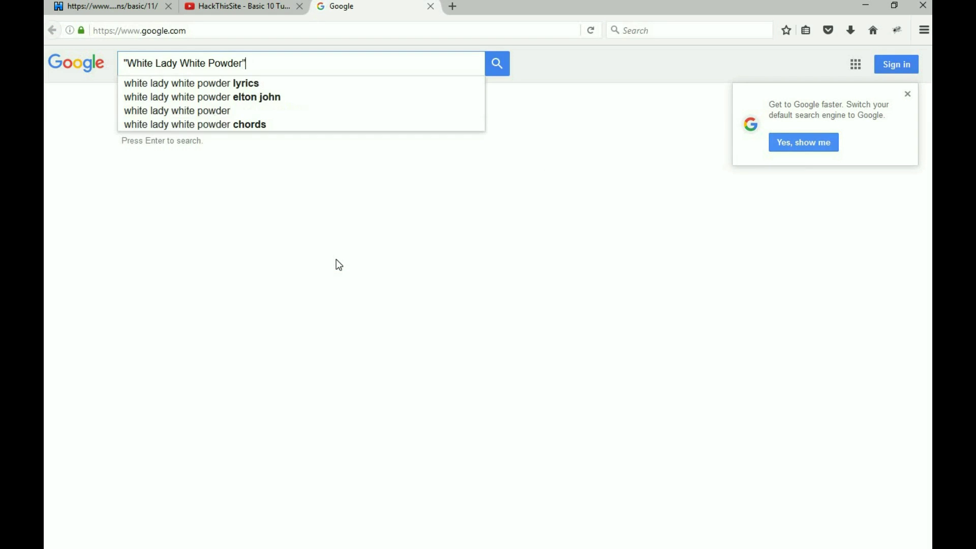
{"action": "key", "text": "Return"}
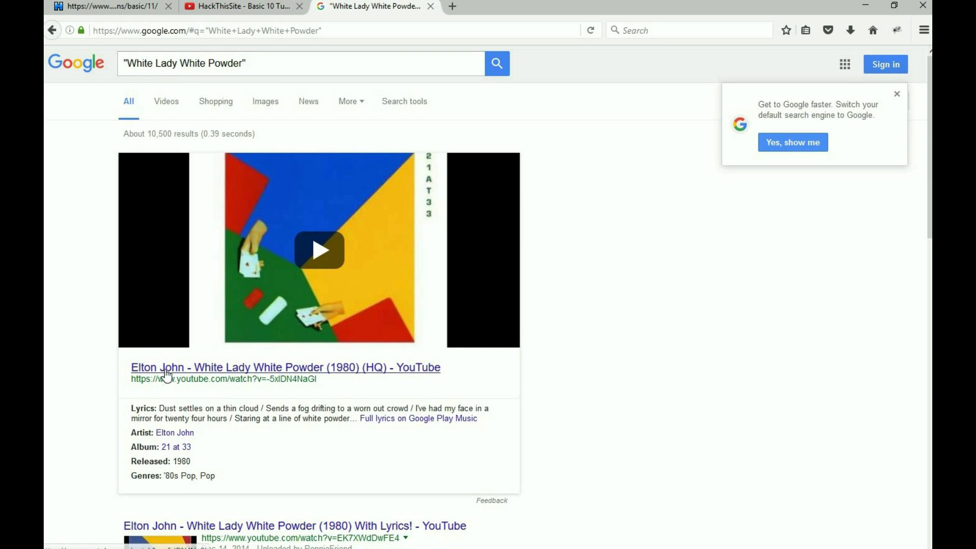
Switch back to the HackThisSite tab and reload Basic 11 for another song title
{"action": "left_click", "coordinate": [277, 12]}
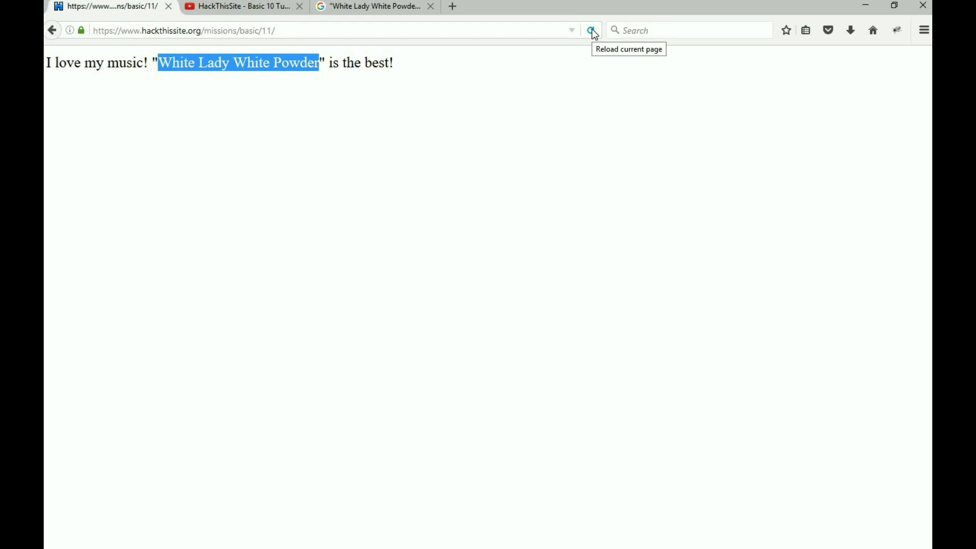
{"action": "left_click", "coordinate": [592, 29]}
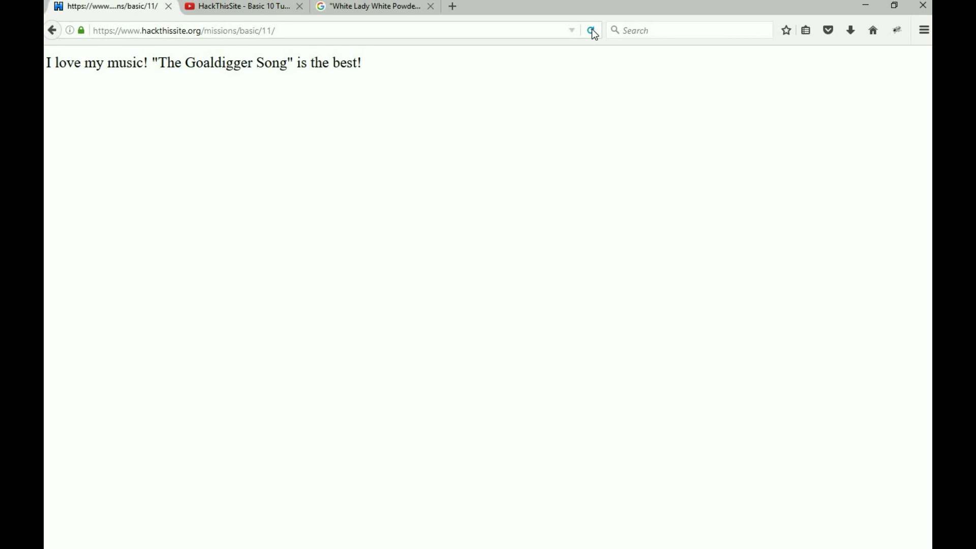
Reload Basic 11 twice and highlight the song title Just Like Strange Rain
{"action": "left_click", "coordinate": [592, 30]}
{"action": "left_click", "coordinate": [592, 29]}
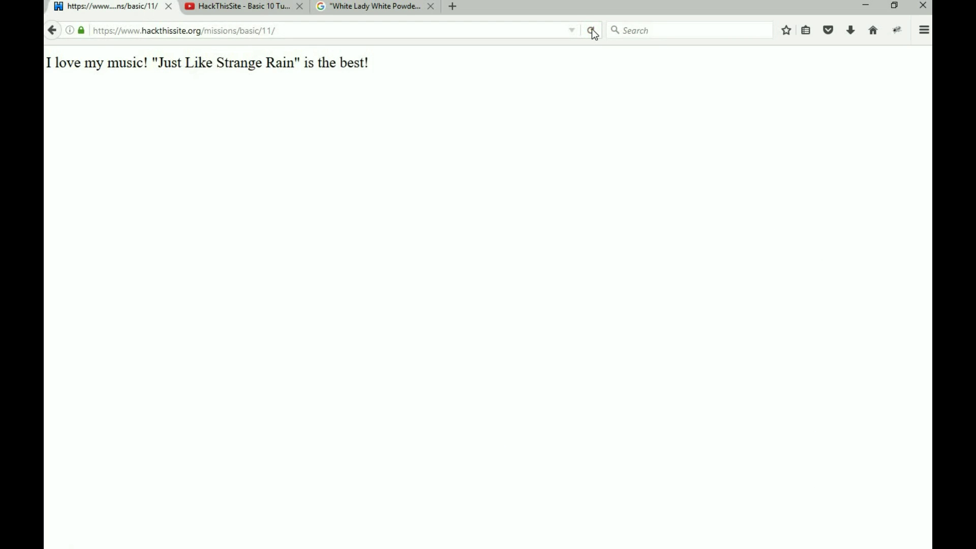
{"action": "left_click_drag", "start_coordinate": [295, 65], "coordinate": [157, 62]}
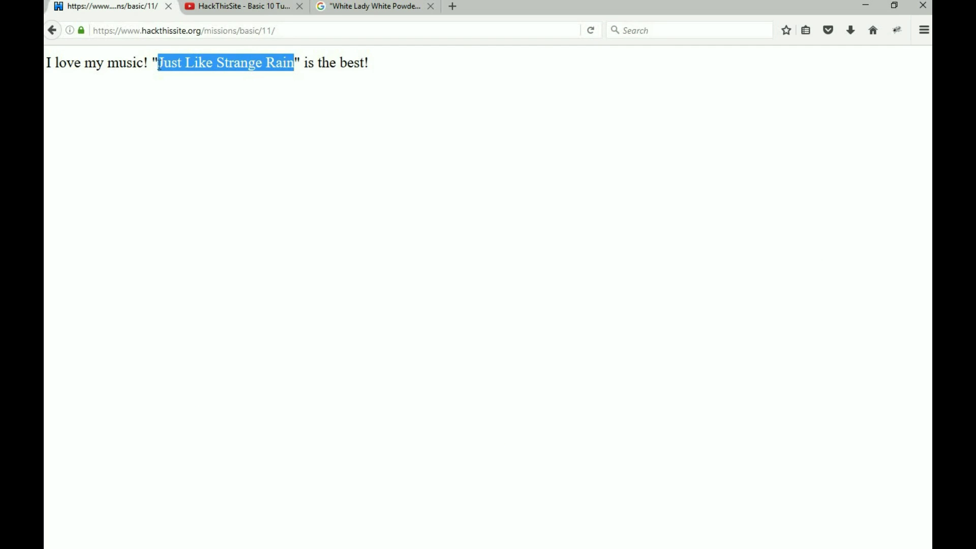
Replace the Google query with the pasted title Just Like Strange Rain, then return to Basic 11
{"action": "left_click", "coordinate": [359, 6]}
{"action": "left_click", "coordinate": [265, 59]}
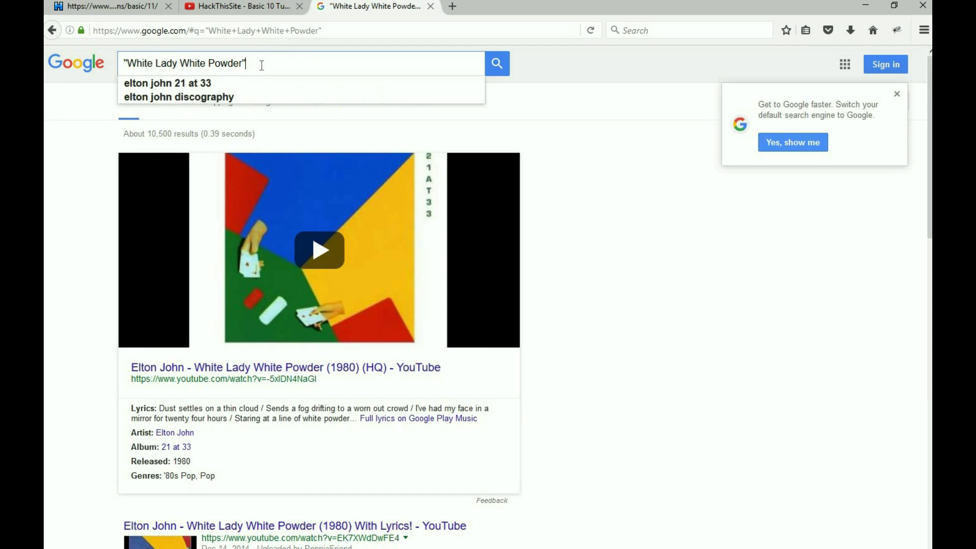
{"action": "key", "text": "ctrl+a"}
{"action": "type", "text": "\""}
{"action": "type", "text": "Just Like Strange Rain"}
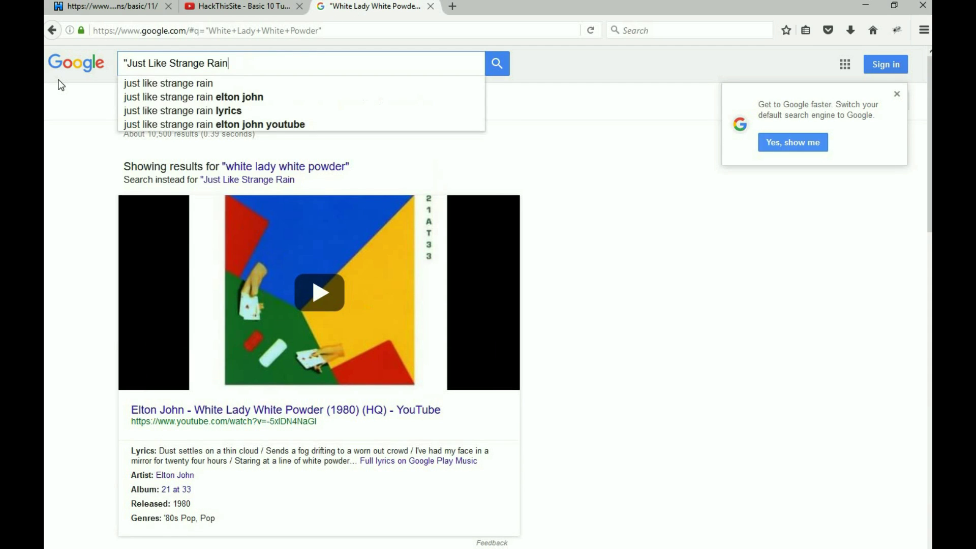
{"action": "type", "text": "\""}
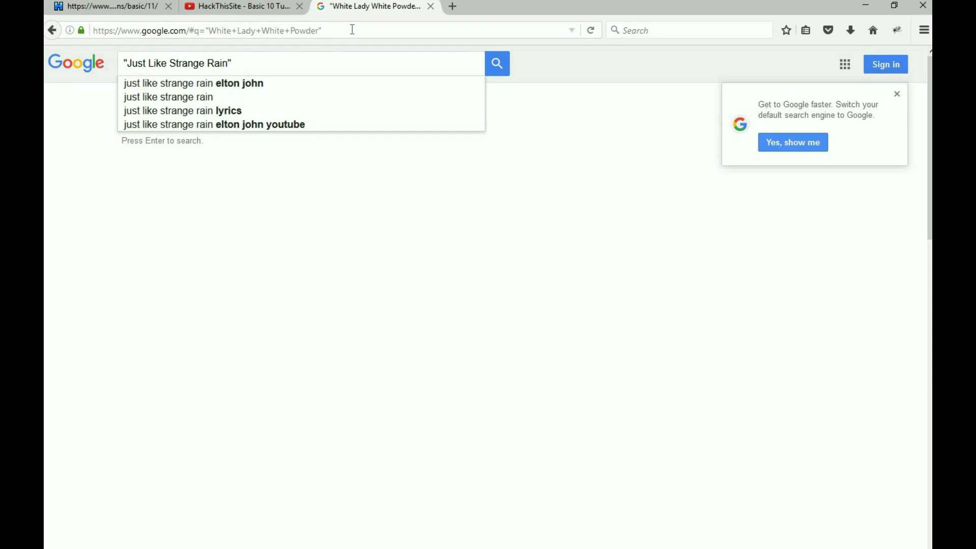
{"action": "mouse_move", "coordinate": [559, 30]}
{"action": "left_click", "coordinate": [134, 12]}
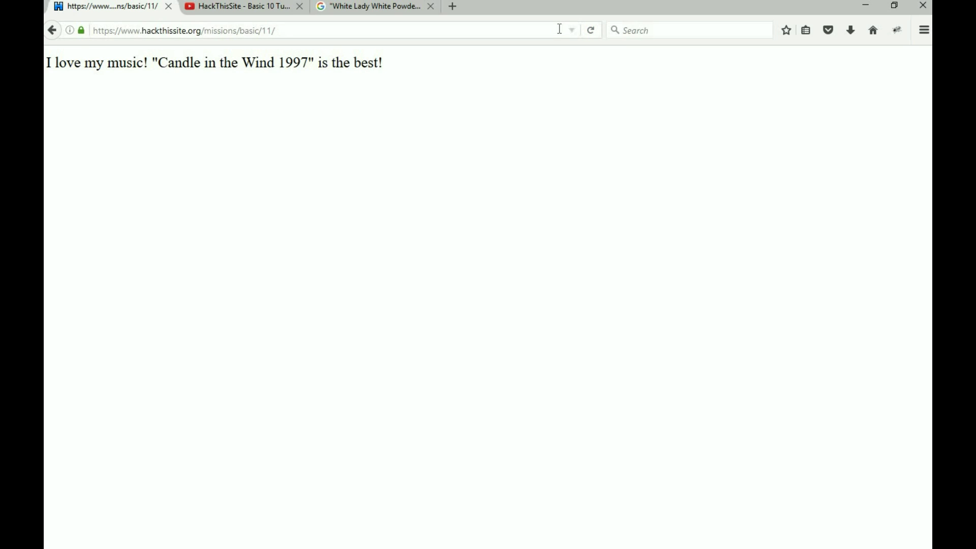
Reload the Basic 11 page again so the featured song reads Strangers
{"action": "left_click", "coordinate": [591, 31]}
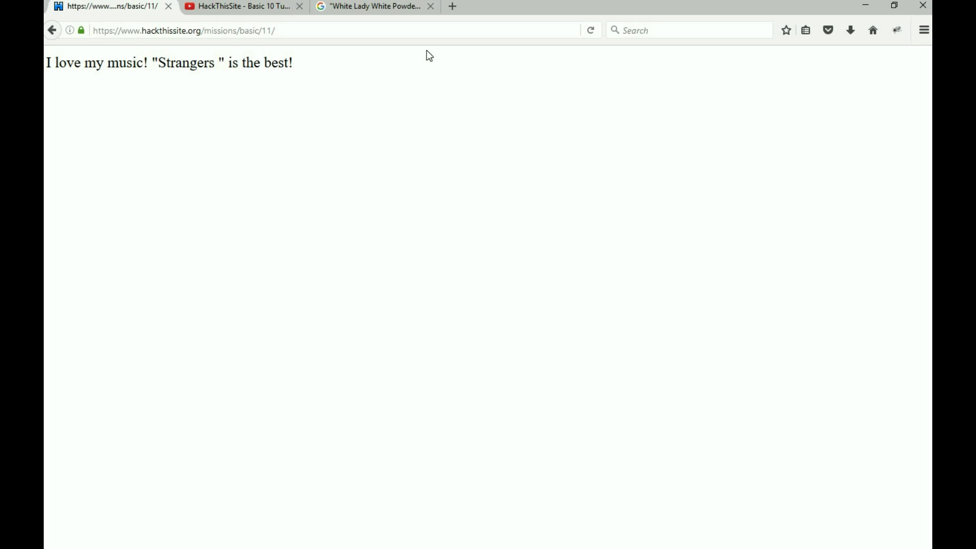
{"action": "right_click", "coordinate": [327, 87]}
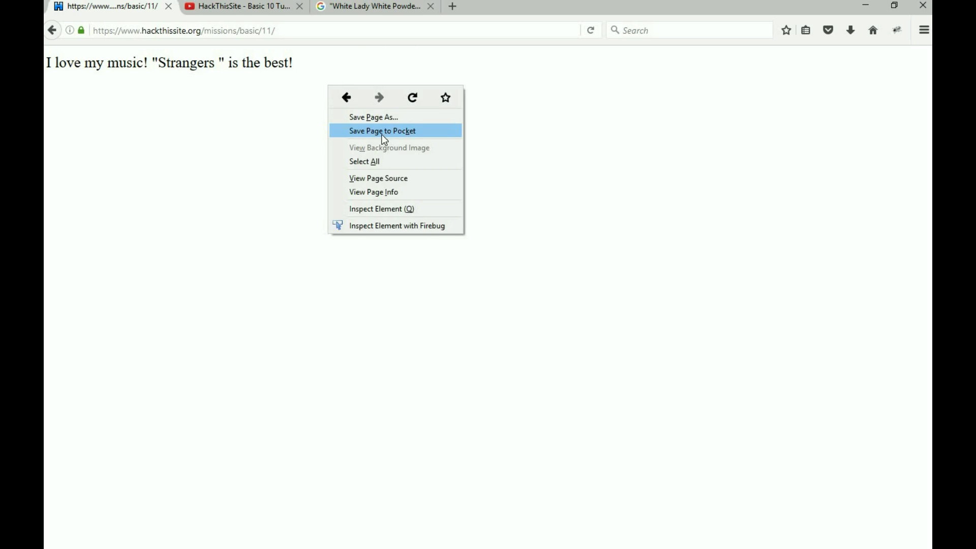
{"action": "left_click", "coordinate": [381, 178]}
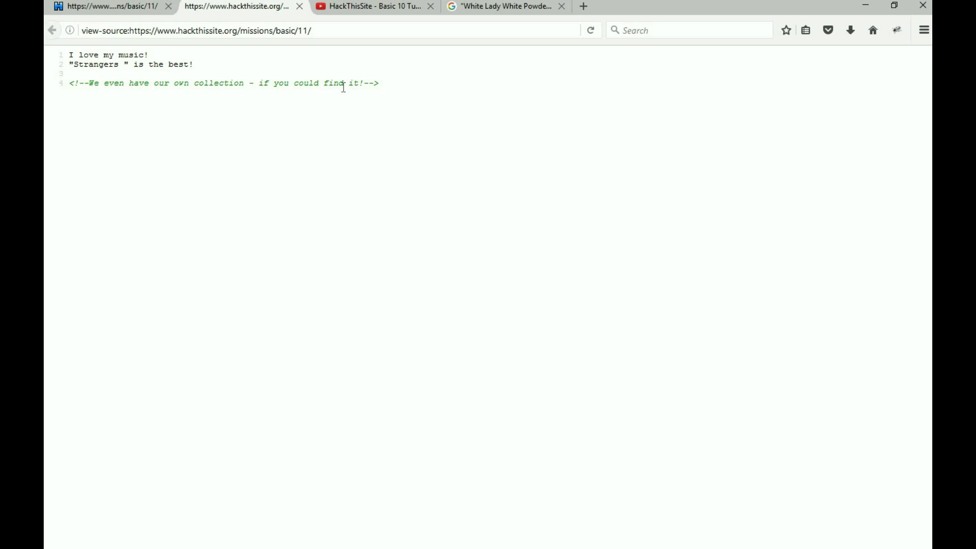
{"action": "left_click", "coordinate": [299, 6]}
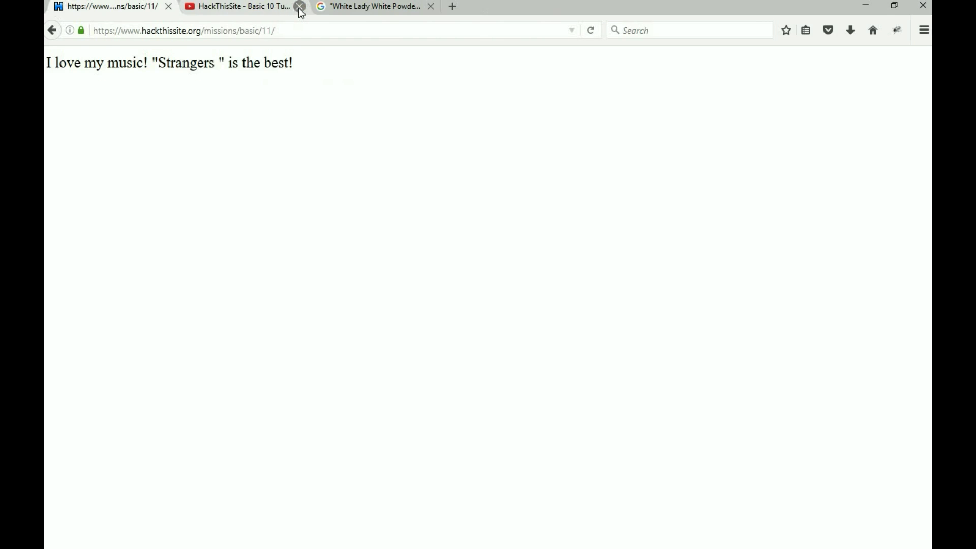
{"action": "left_click", "coordinate": [290, 32]}
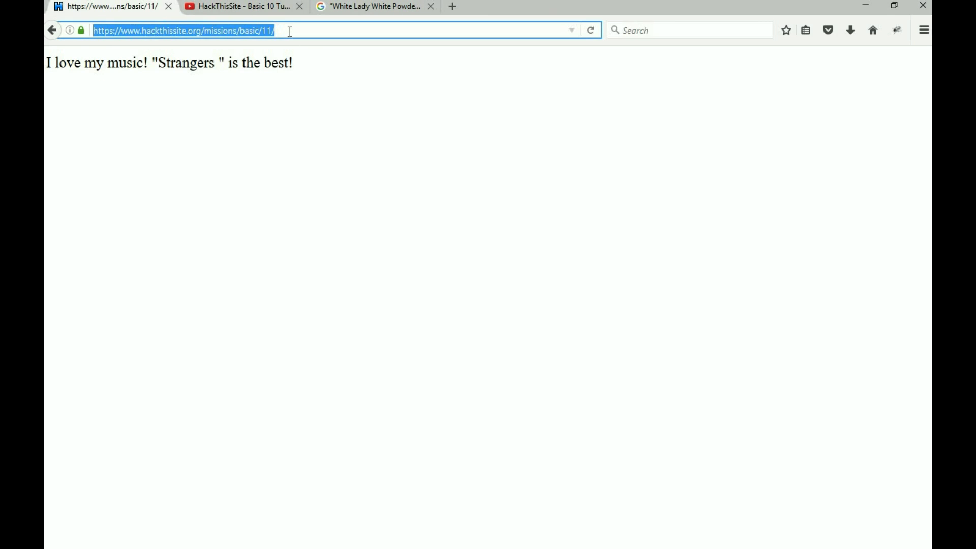
{"action": "left_click", "coordinate": [289, 32]}
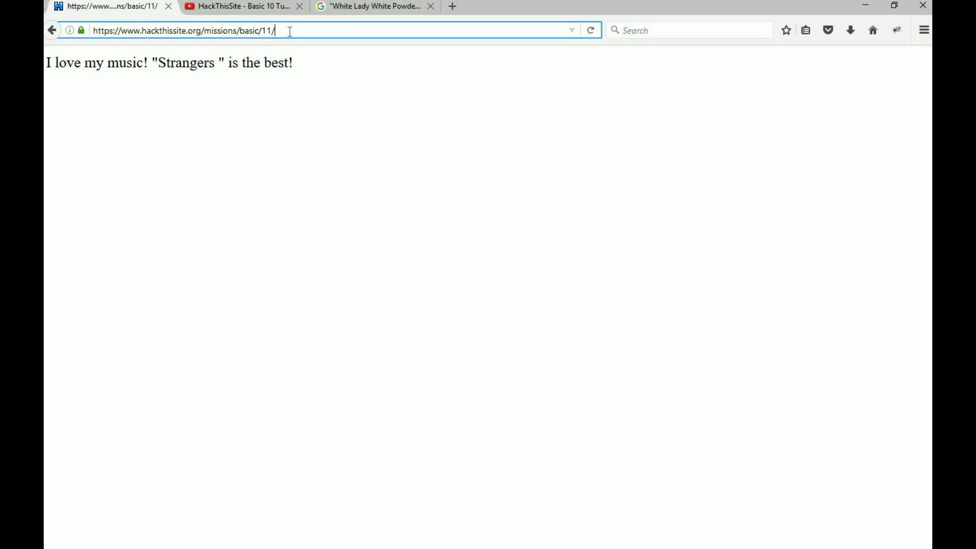
Edit the address to request the Basic 11 .htaccess file, getting Page Not Found
{"action": "key", "text": "Down"}
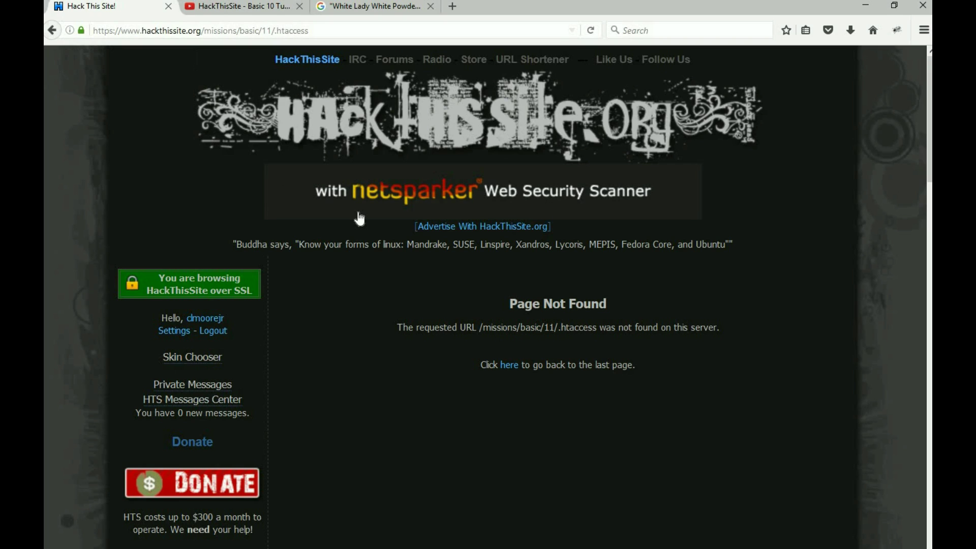
Go back and load the elton/ folder under Basic 11, which returns repeated errors
{"action": "left_click", "coordinate": [509, 366]}
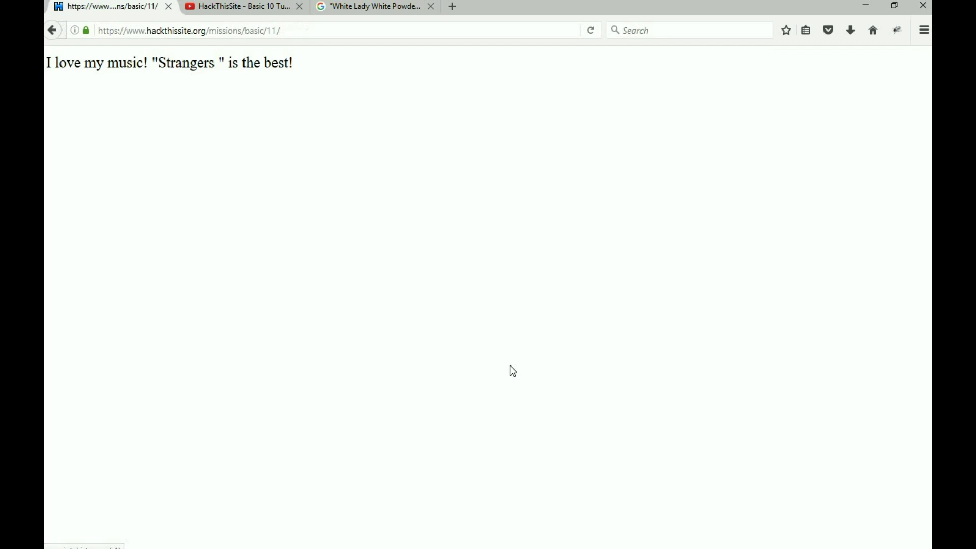
{"action": "left_click", "coordinate": [311, 31]}
{"action": "left_click", "coordinate": [311, 31]}
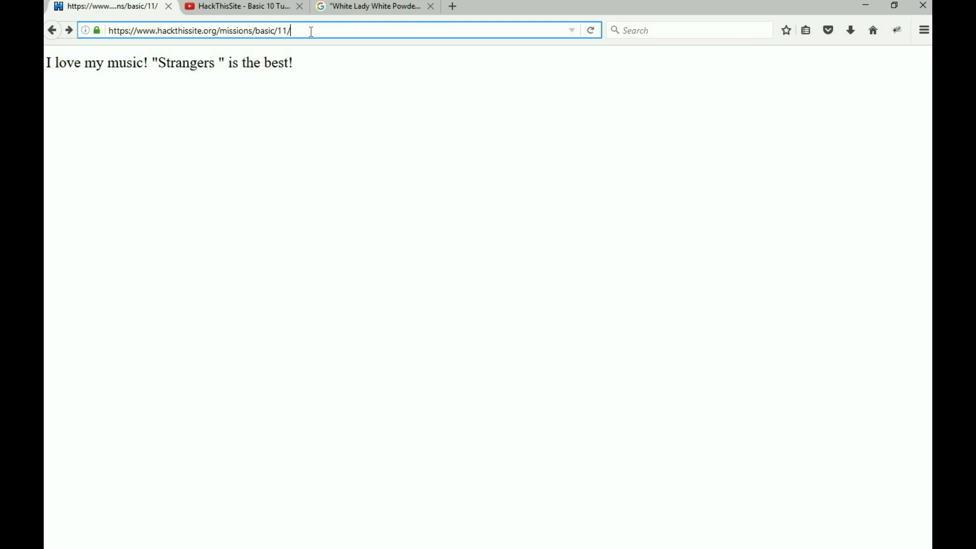
{"action": "type", "text": "elton"}
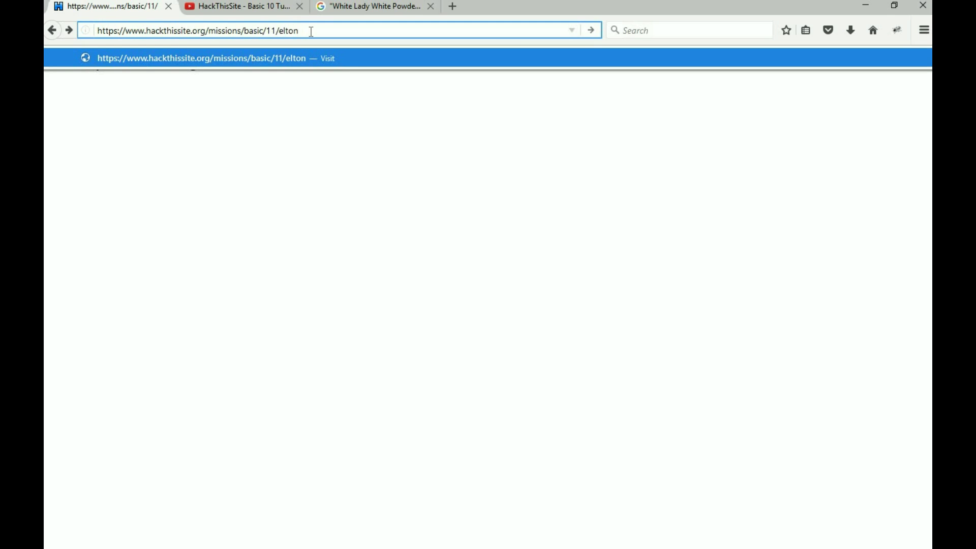
{"action": "type", "text": "/"}
{"action": "key", "text": "Return"}
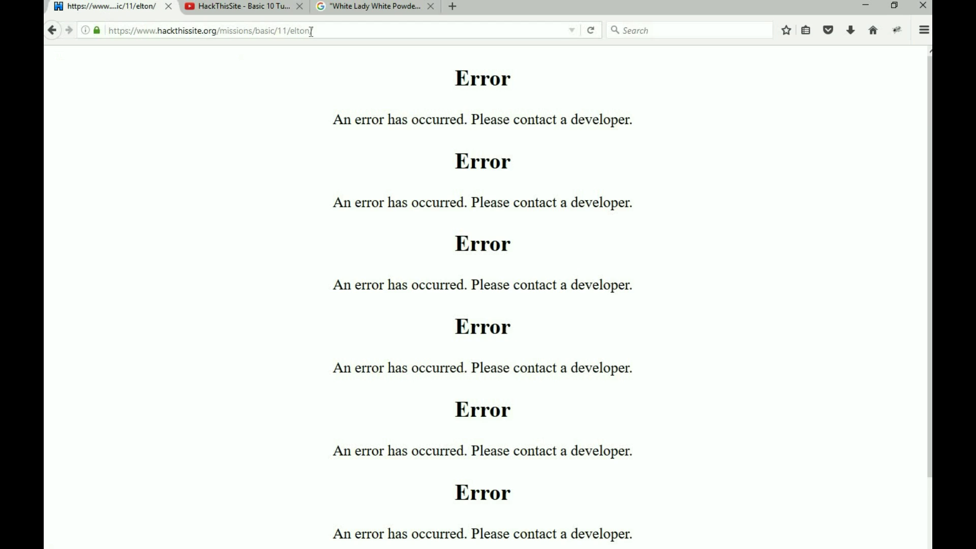
Load the e folder and follow the l, t, o, n listings down to /missions/basic/11/e/l/t/o/n
{"action": "left_click", "coordinate": [52, 31]}
{"action": "left_click", "coordinate": [302, 30]}
{"action": "type", "text": "e"}
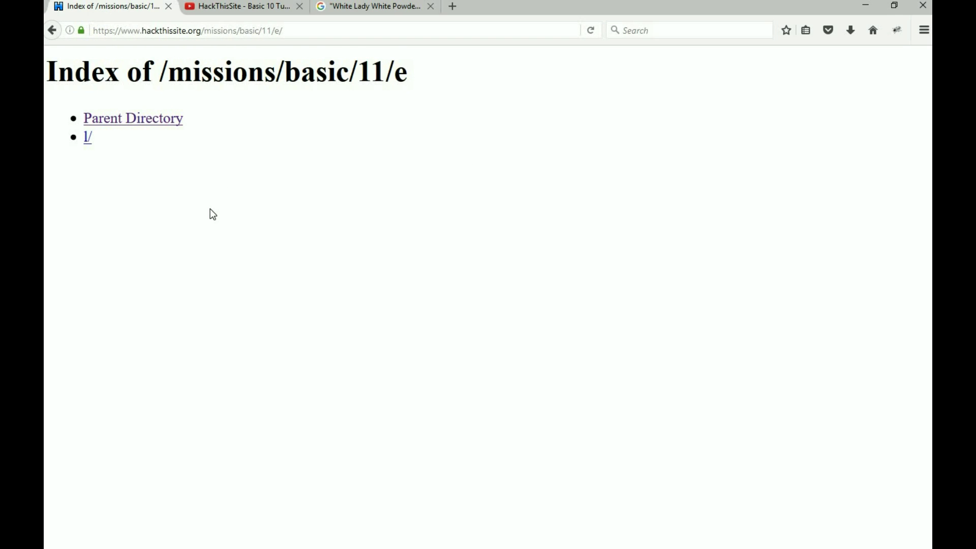
{"action": "left_click", "coordinate": [84, 142]}
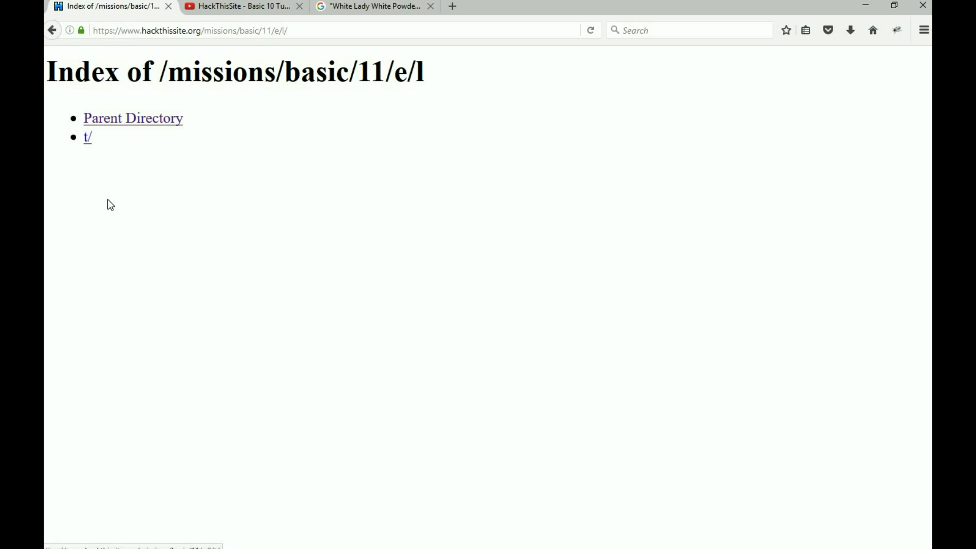
{"action": "left_click", "coordinate": [87, 141]}
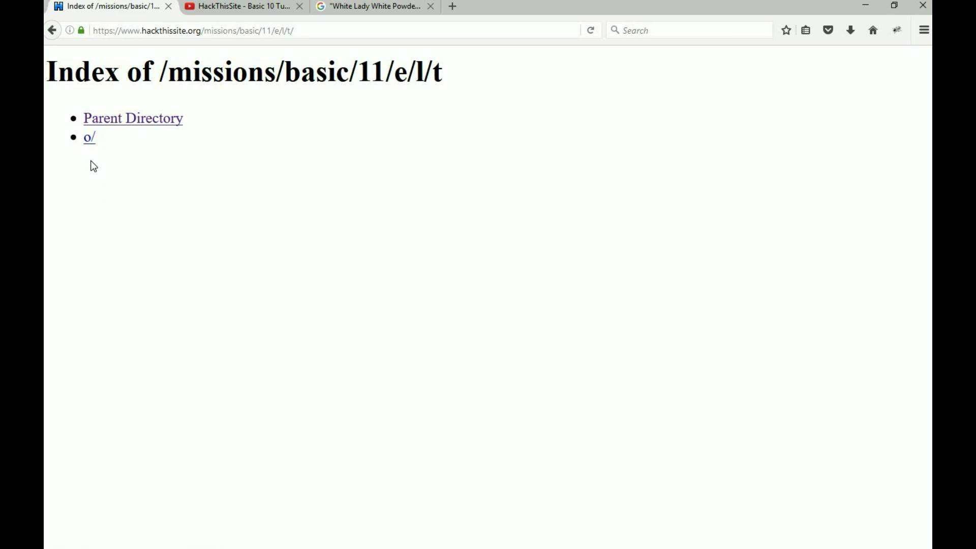
{"action": "left_click", "coordinate": [89, 141]}
{"action": "left_click", "coordinate": [88, 142]}
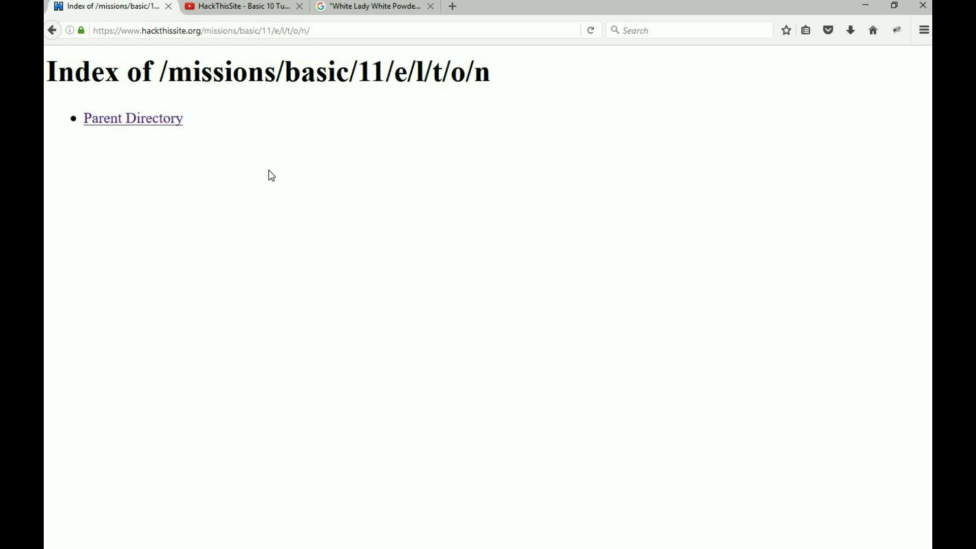
{"action": "left_click", "coordinate": [327, 32]}
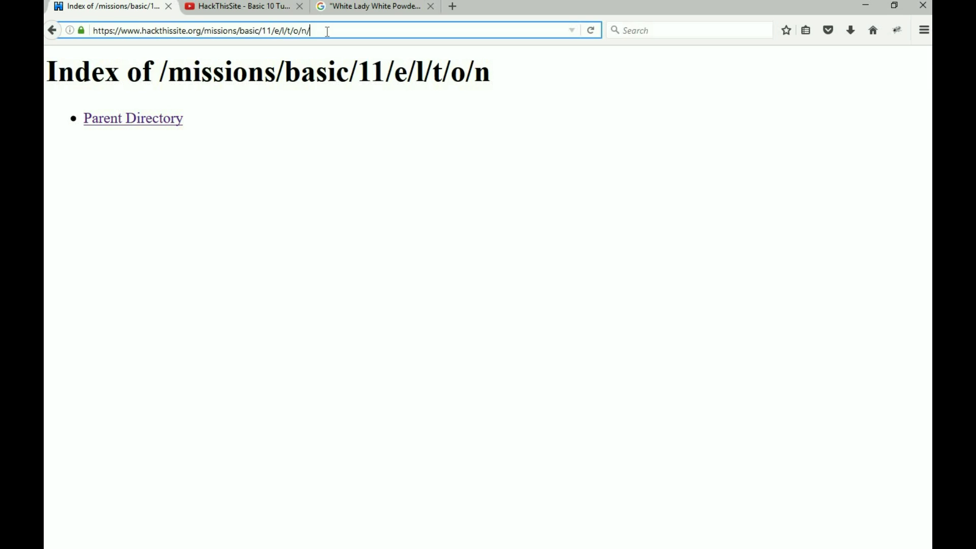
{"action": "type", "text": ".htaccess"}
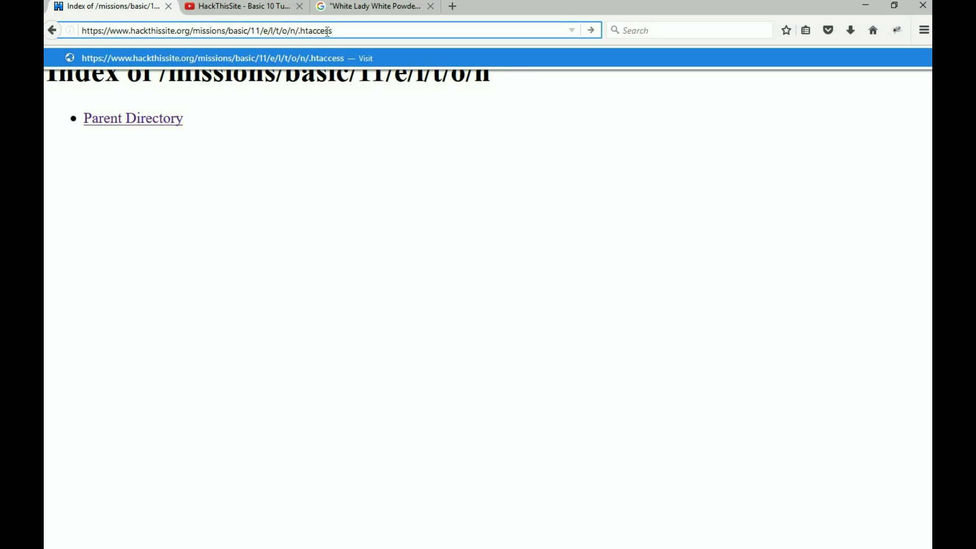
Load the .htaccess file in /e/l/t/o/n, revealing IndexIgnore DaAnswer.* rules
{"action": "key", "text": "Return"}
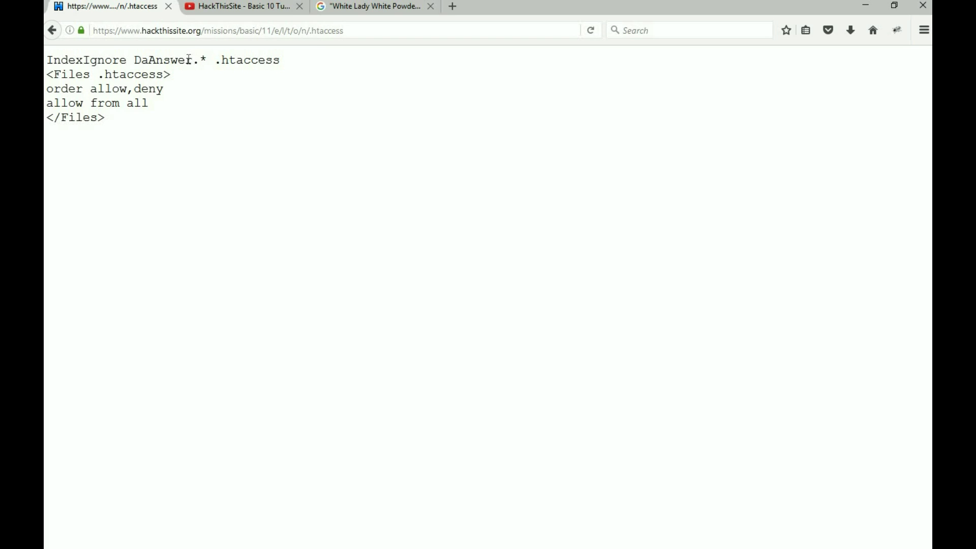
Replace .htaccess in the n folder address with DaAnswer, load it and view its page source
{"action": "left_click_drag", "start_coordinate": [193, 59], "coordinate": [135, 62]}
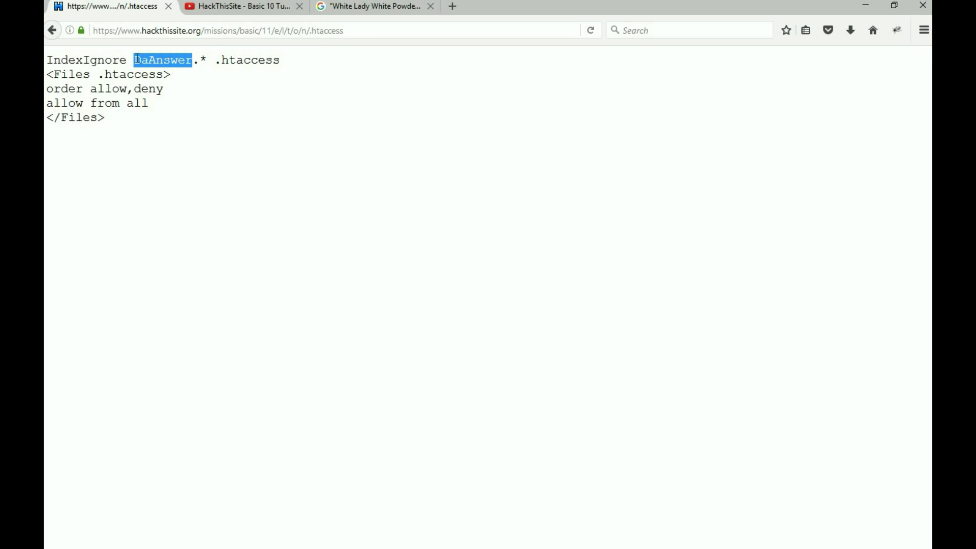
{"action": "left_click_drag", "start_coordinate": [345, 31], "coordinate": [310, 30]}
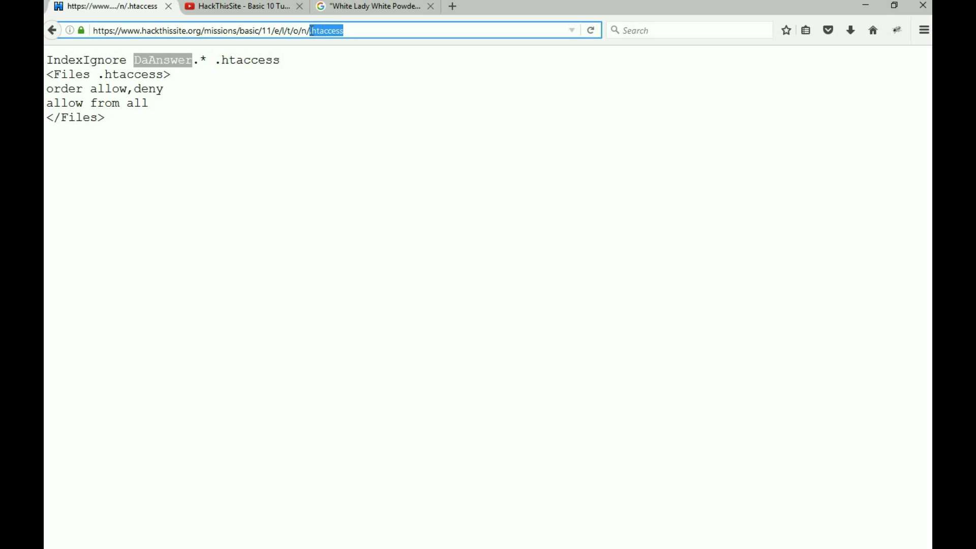
{"action": "key", "text": "BackSpace"}
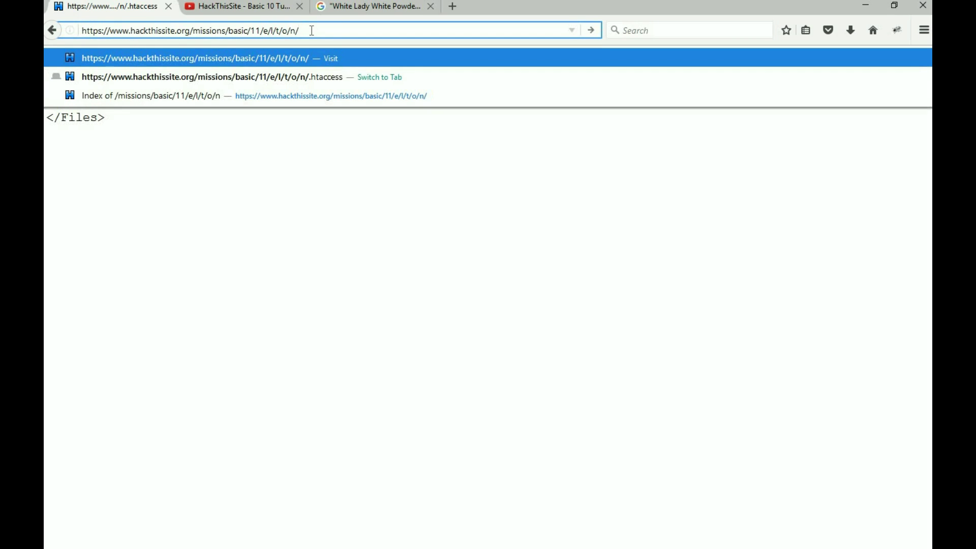
{"action": "key", "text": "Return"}
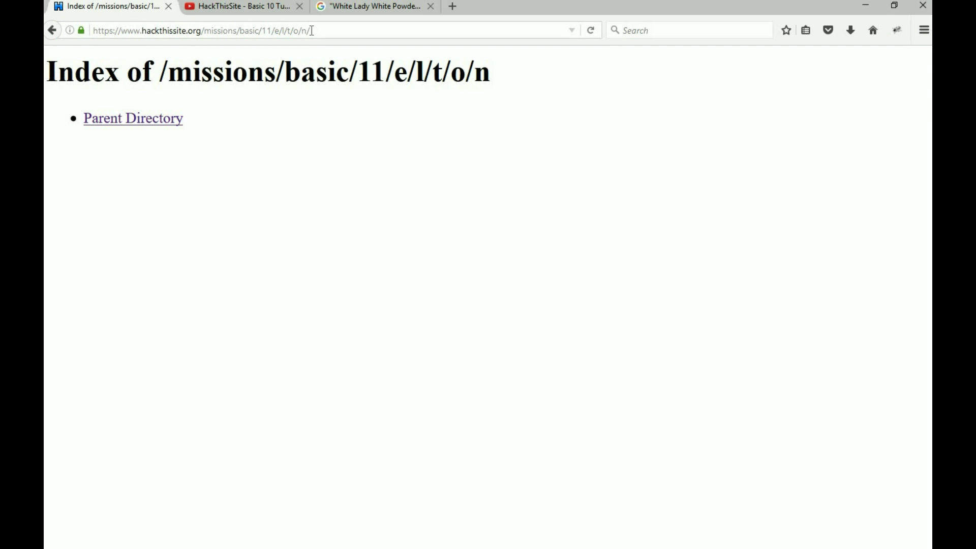
{"action": "left_click", "coordinate": [311, 31]}
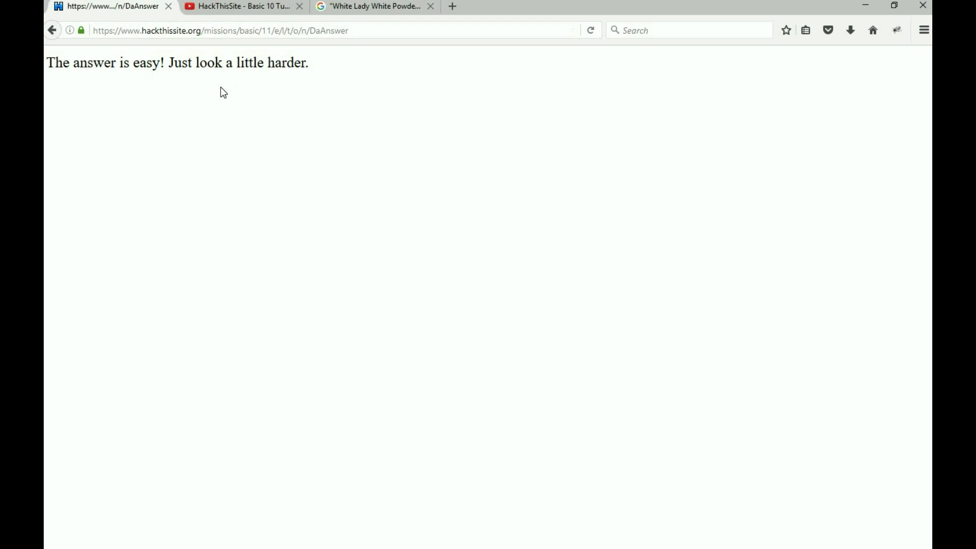
{"action": "right_click", "coordinate": [213, 97]}
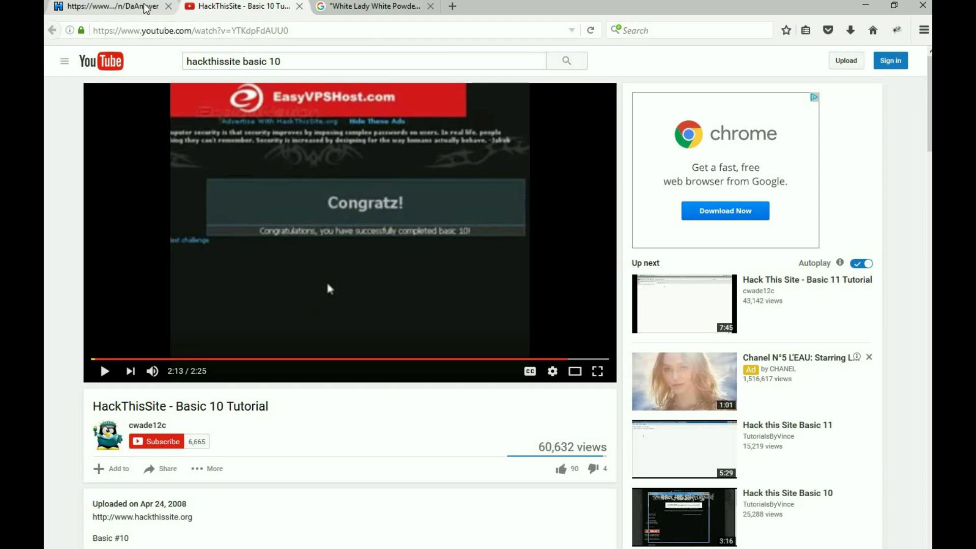
Switch from the YouTube Basic 10 tutorial tab back to the DaAnswer tab
{"action": "left_click", "coordinate": [145, 7]}
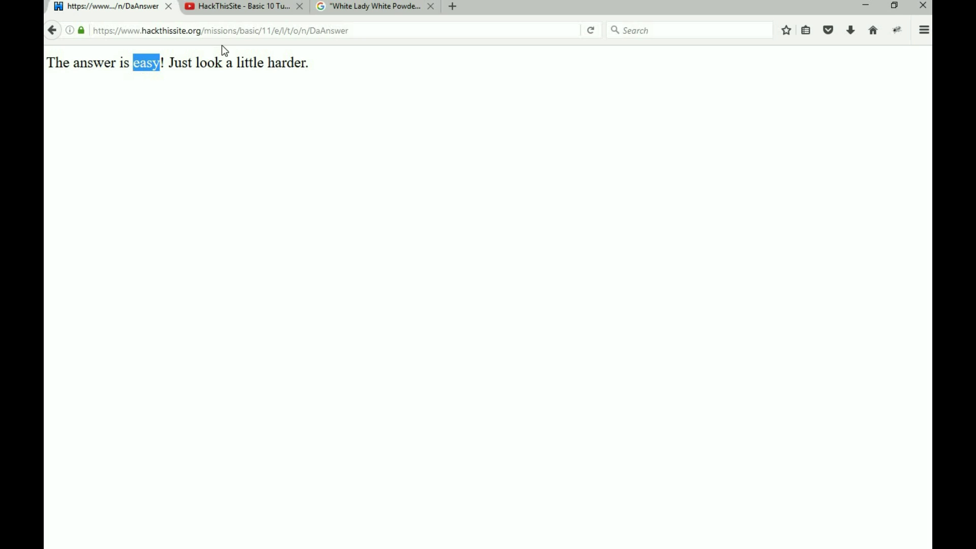
Trim the address back to /missions/basic/11/ to reload the Bennie and the Jets page
{"action": "left_click", "coordinate": [273, 31]}
{"action": "left_click_drag", "start_coordinate": [273, 31], "coordinate": [367, 30]}
{"action": "key", "text": "BackSpace"}
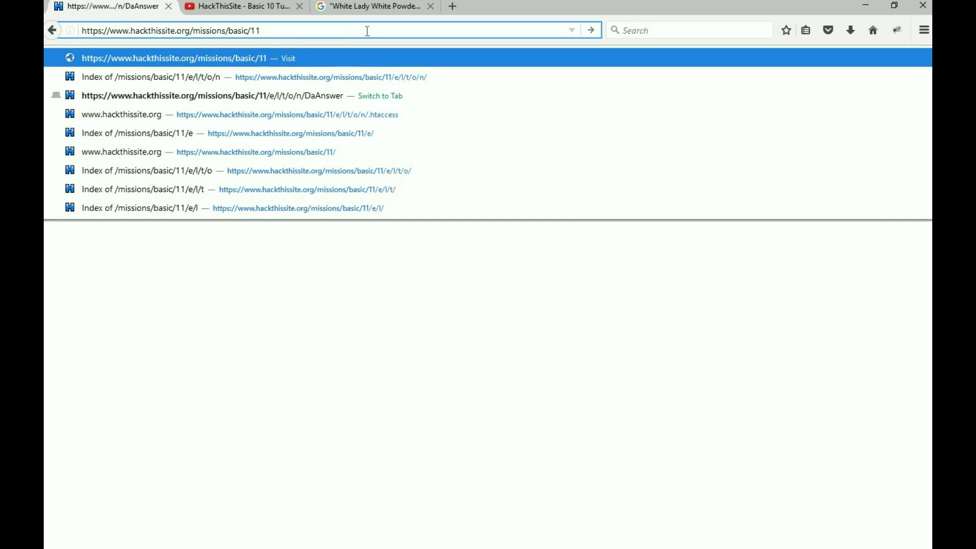
{"action": "key", "text": "Return"}
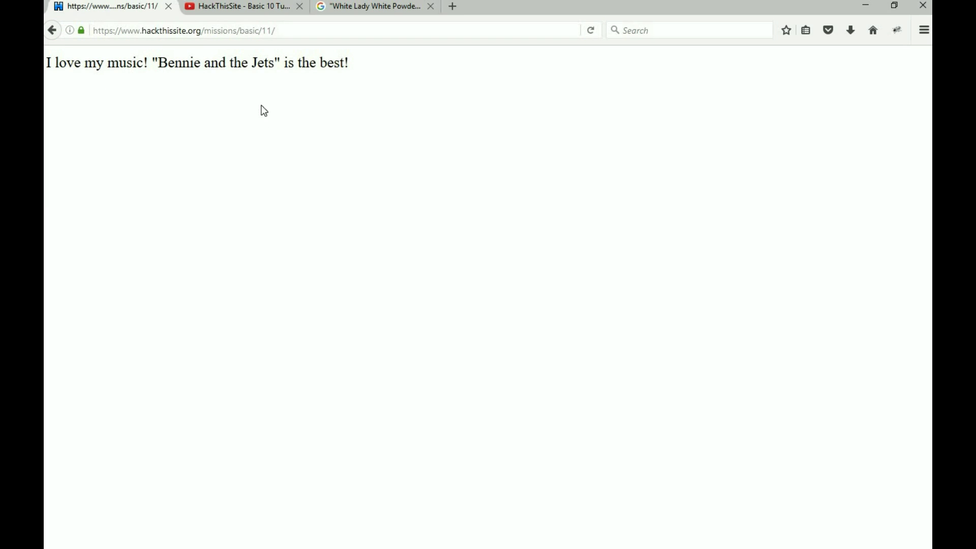
{"action": "left_click", "coordinate": [286, 31]}
{"action": "left_click", "coordinate": [286, 31]}
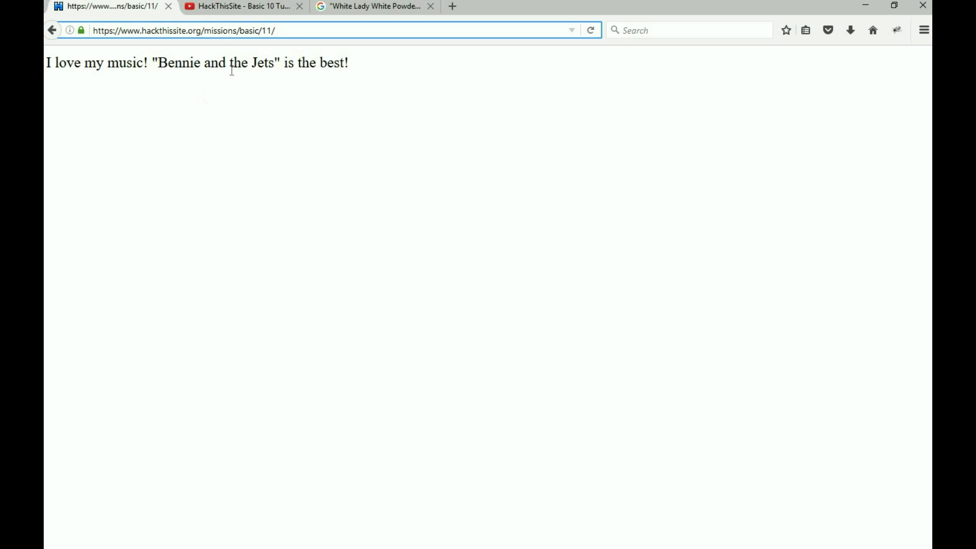
{"action": "type", "text": "index"}
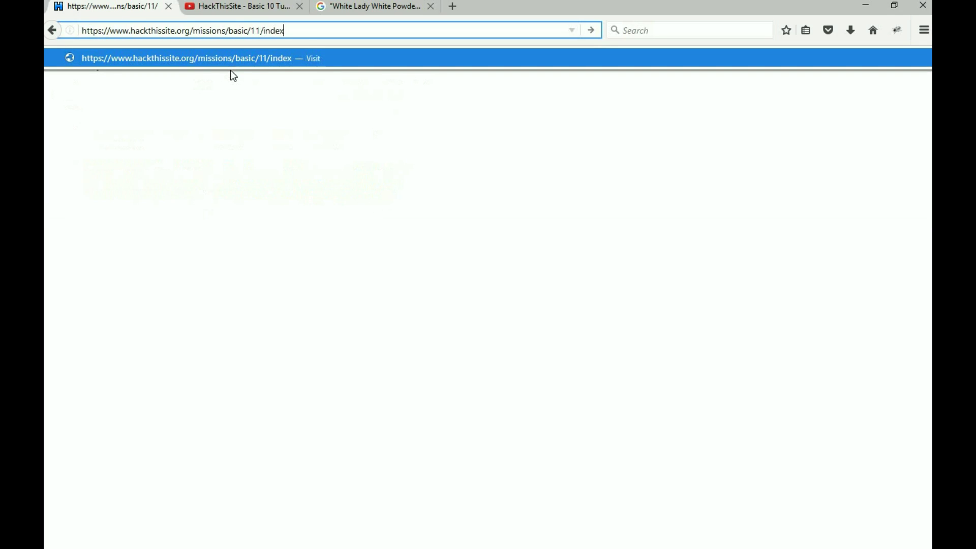
{"action": "type", "text": ".p"}
{"action": "type", "text": "hp"}
Load the hidden index.php page and submit the password, reaching 'You have already done this'
{"action": "key", "text": "Return"}
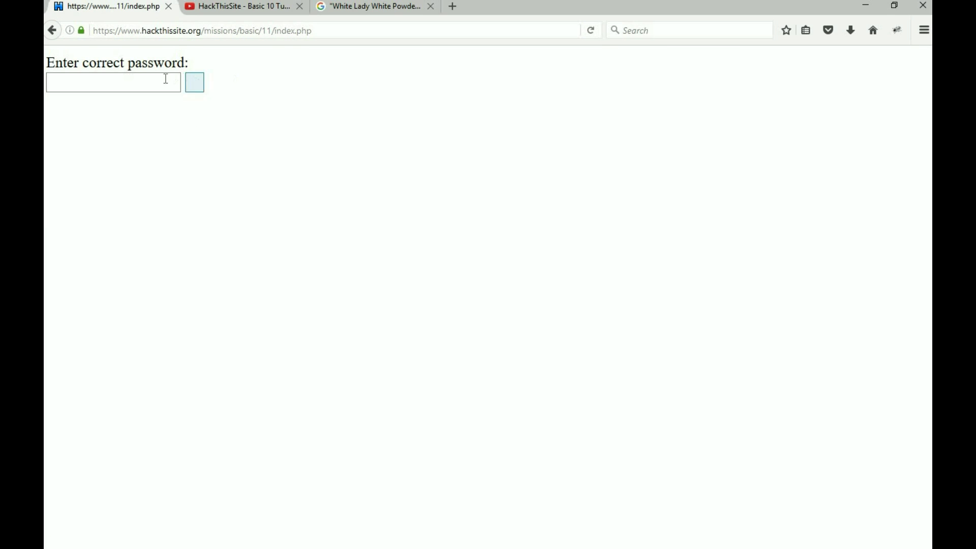
{"action": "left_click", "coordinate": [144, 83]}
{"action": "type", "text": "••••"}
{"action": "left_click", "coordinate": [193, 82]}
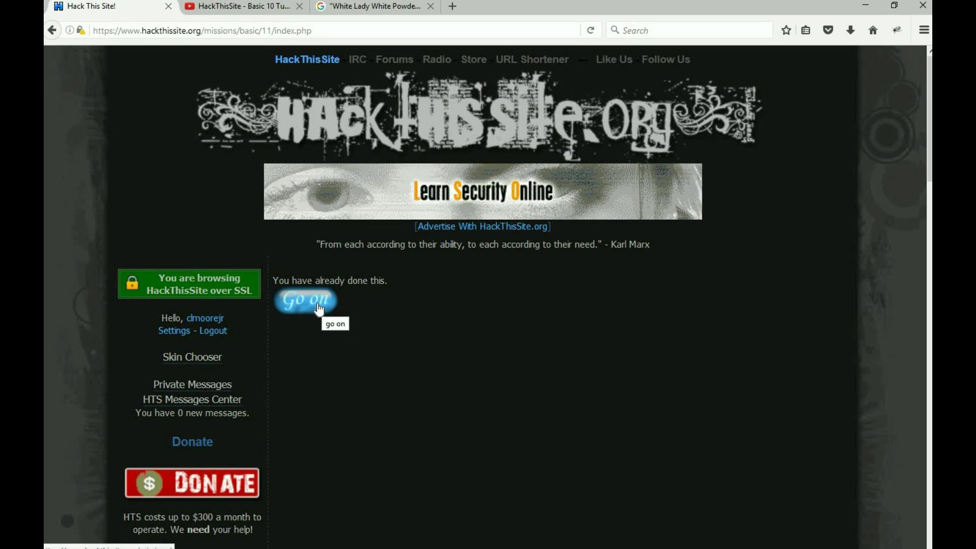
Continue past the already-done notice to the missions overview
{"action": "left_click", "coordinate": [319, 304]}
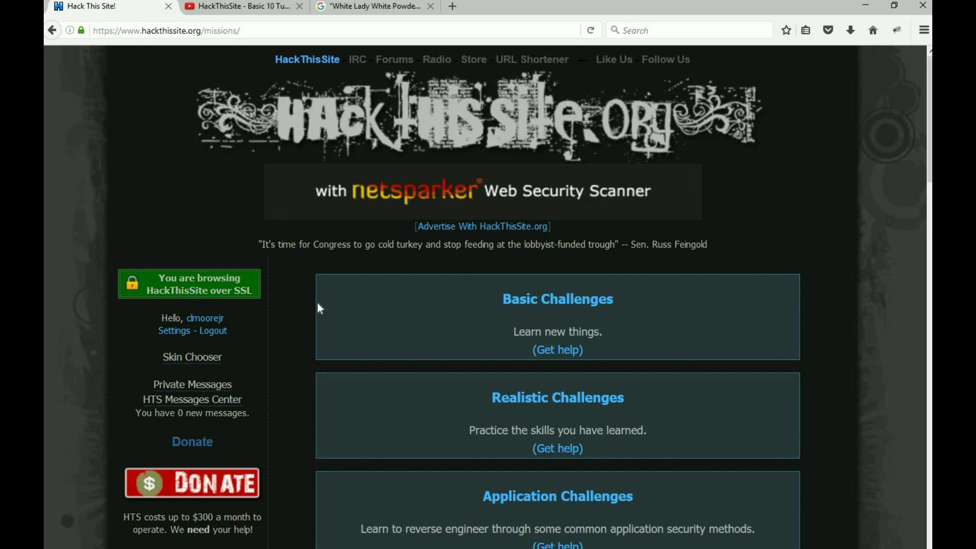
Open the Realistic Challenges list with Uncle Arnold's Local Band Review and restore the window down
{"action": "left_click", "coordinate": [546, 403]}
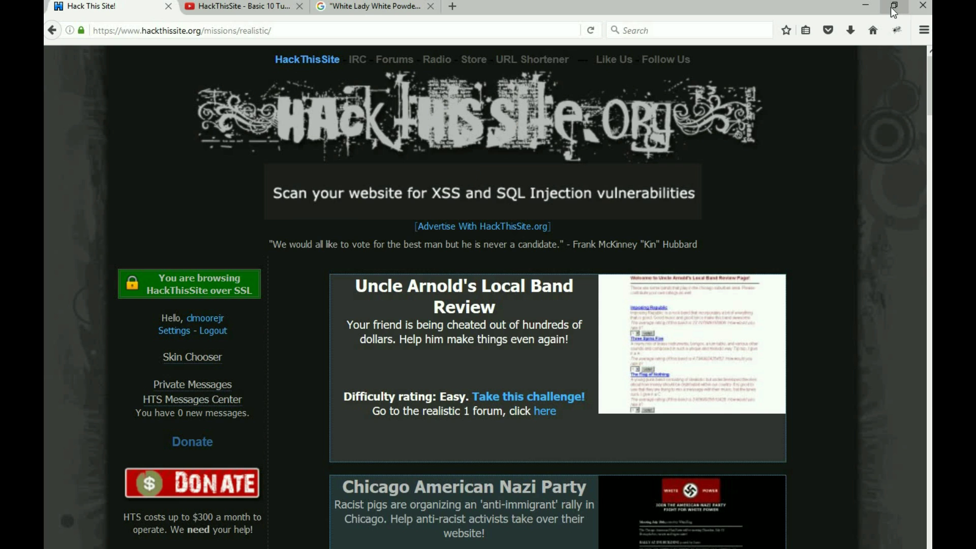
{"action": "left_click", "coordinate": [893, 8]}
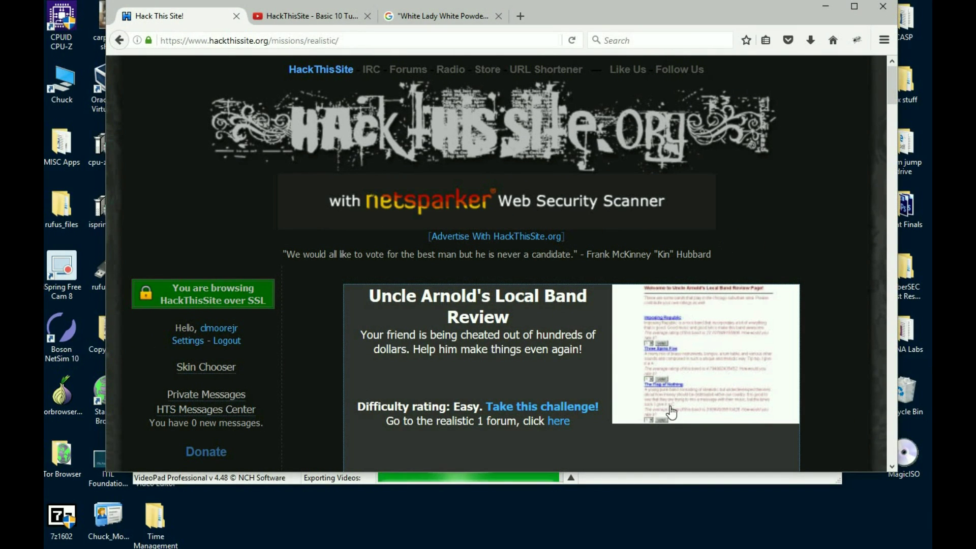